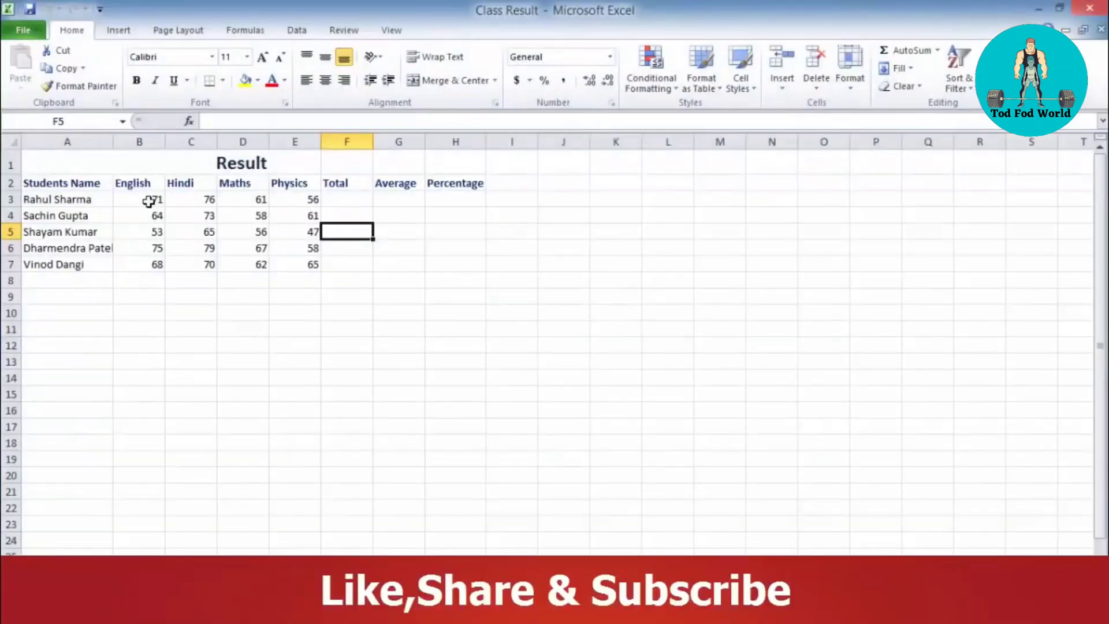
Look over the column headings in row 2 and the empty Total, Average and Percentage cells of row 3
{"action": "left_click", "coordinate": [67, 181]}
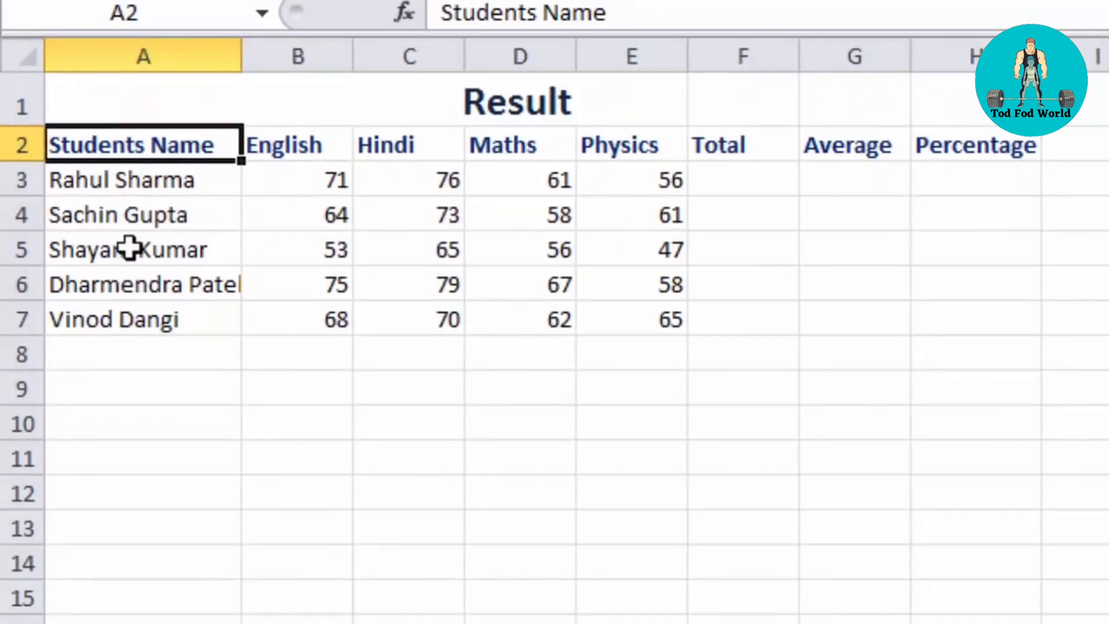
{"action": "left_click", "coordinate": [282, 159]}
{"action": "left_click", "coordinate": [444, 155]}
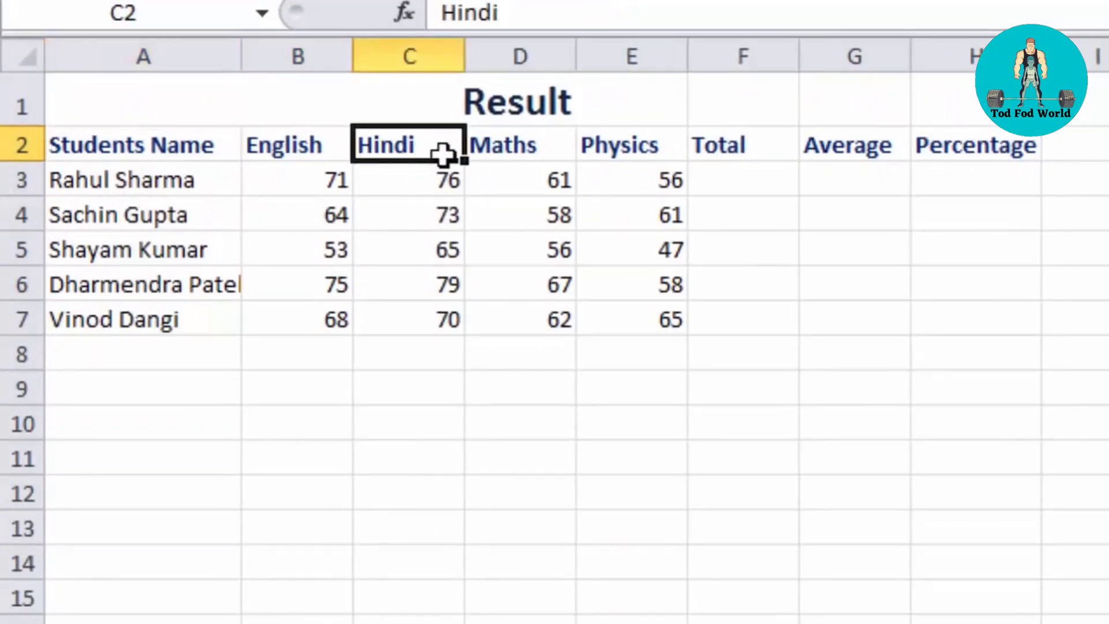
{"action": "left_click", "coordinate": [731, 148]}
{"action": "left_click", "coordinate": [852, 151]}
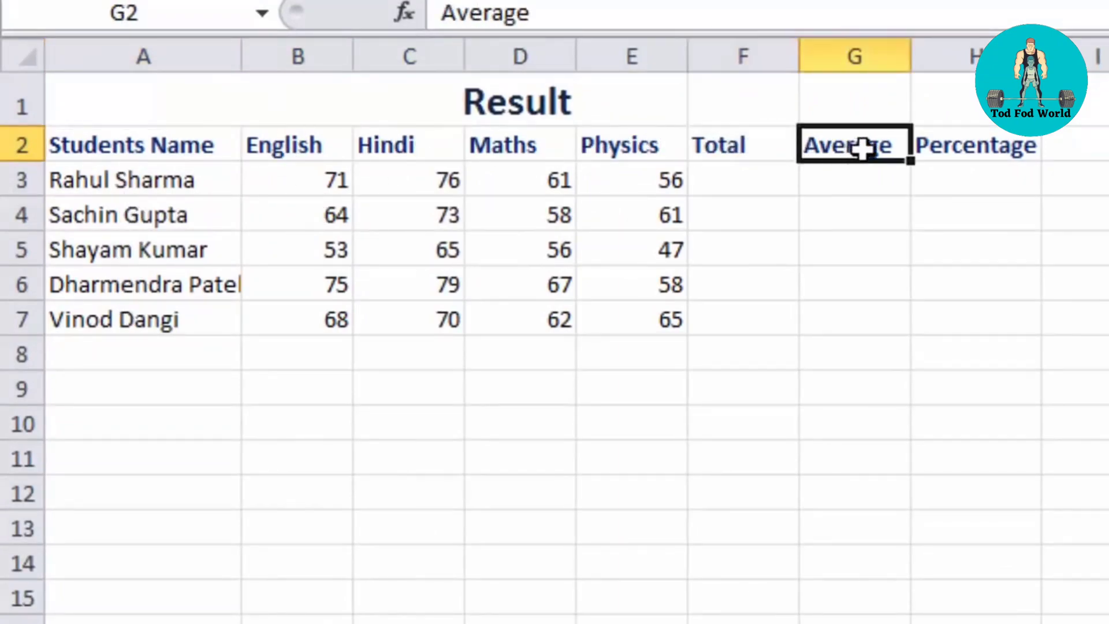
{"action": "left_click", "coordinate": [939, 148]}
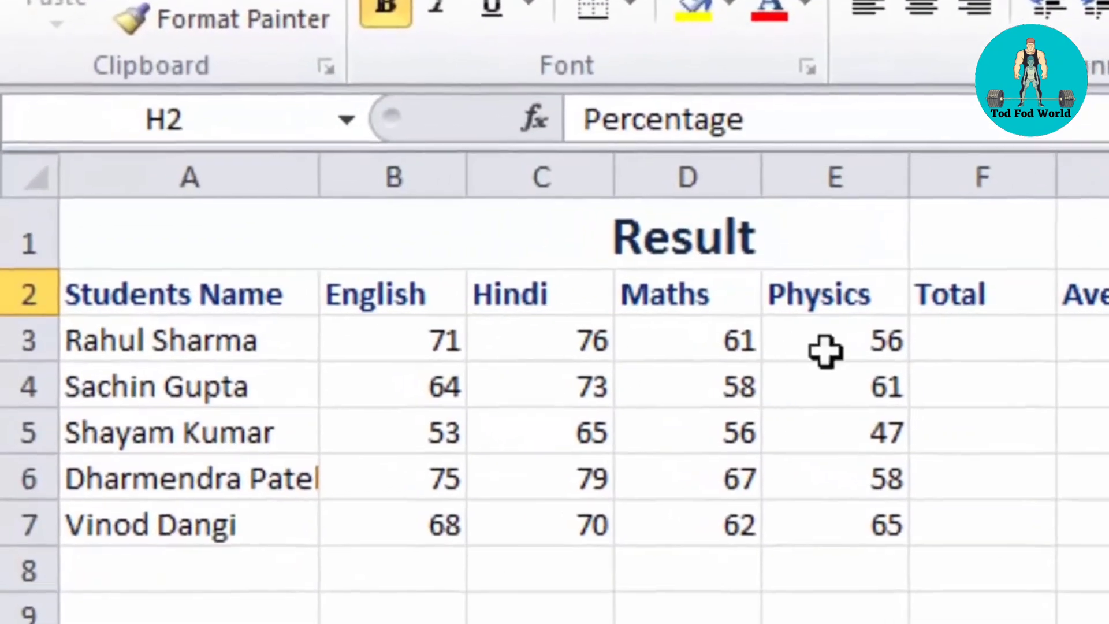
{"action": "left_click", "coordinate": [930, 345]}
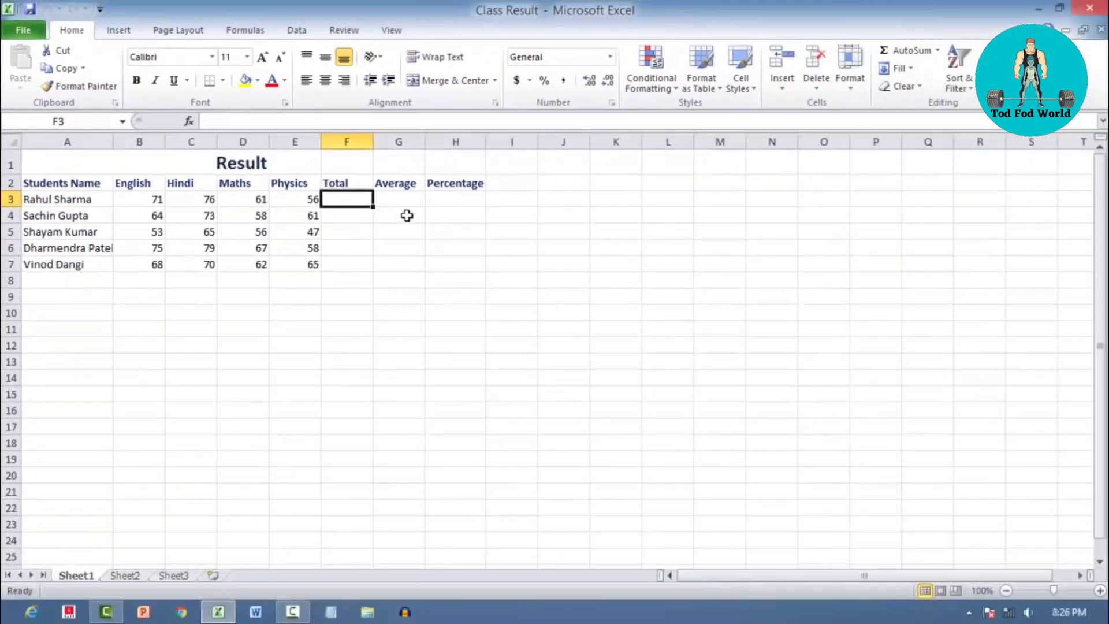
{"action": "left_click", "coordinate": [714, 265]}
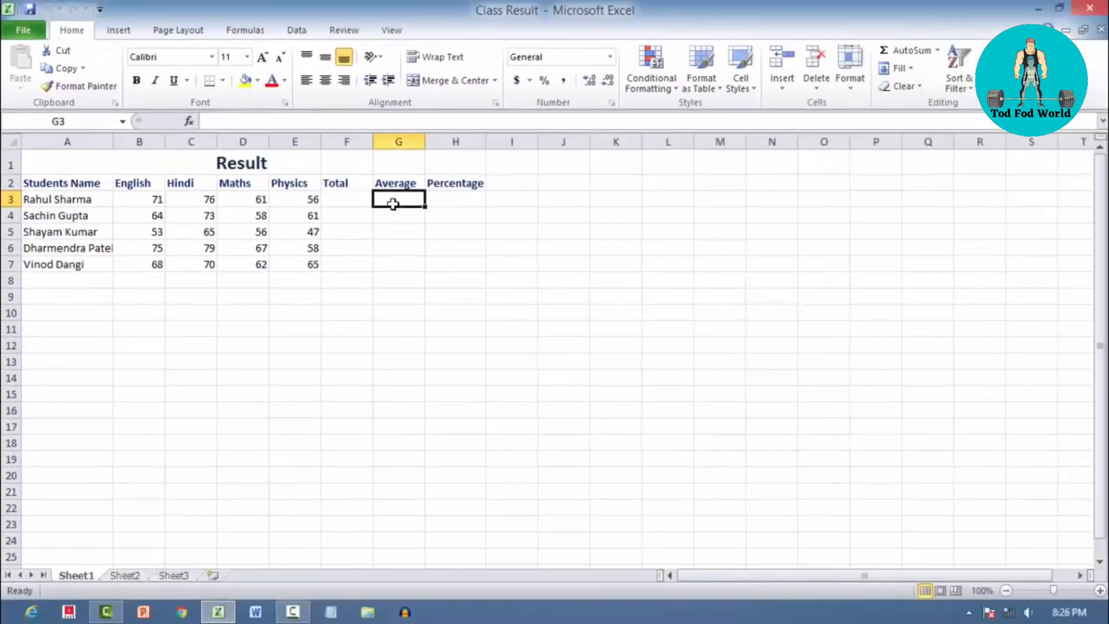
{"action": "left_click", "coordinate": [448, 200]}
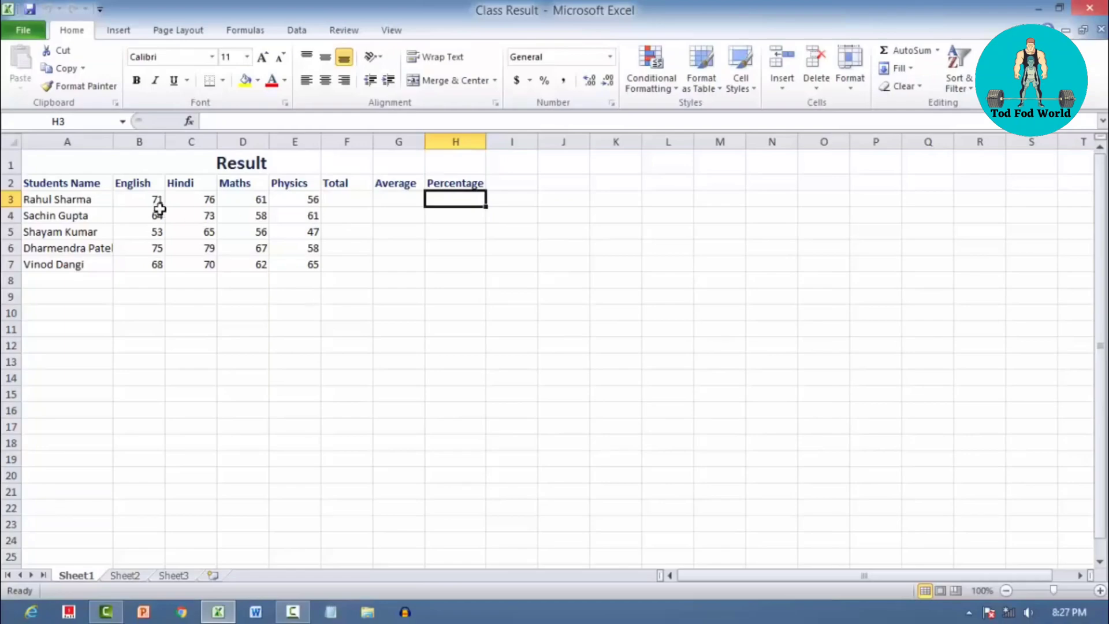
Total the first student's four subject marks in B3:E3 with AutoSum and select the total in F3
{"action": "left_click", "coordinate": [143, 200]}
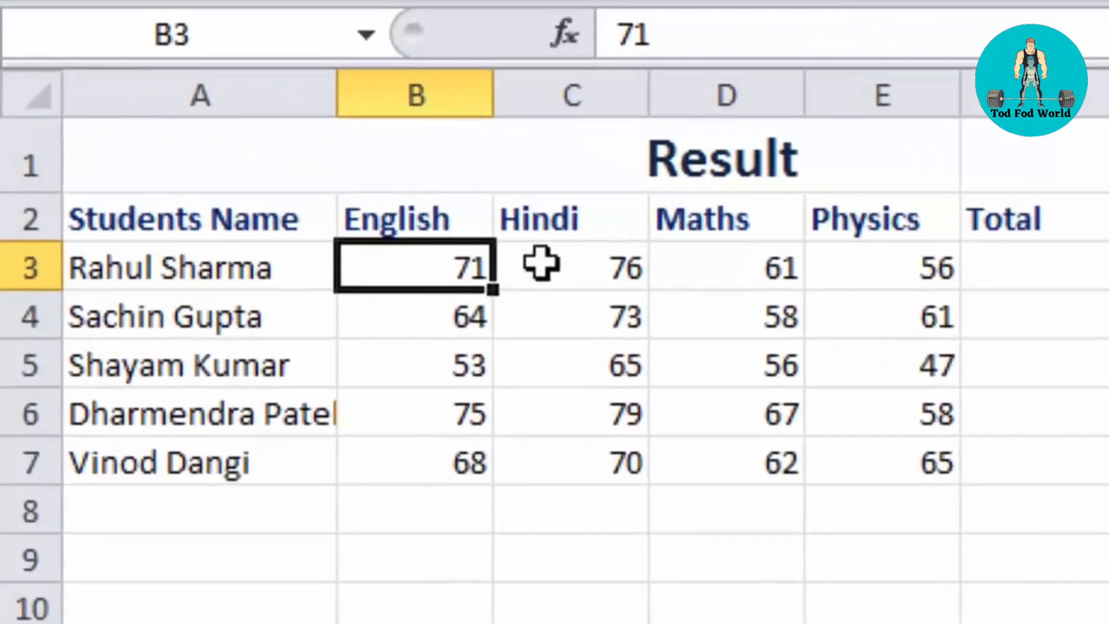
{"action": "left_click", "coordinate": [541, 264]}
{"action": "left_click", "coordinate": [750, 255]}
{"action": "left_click", "coordinate": [923, 254]}
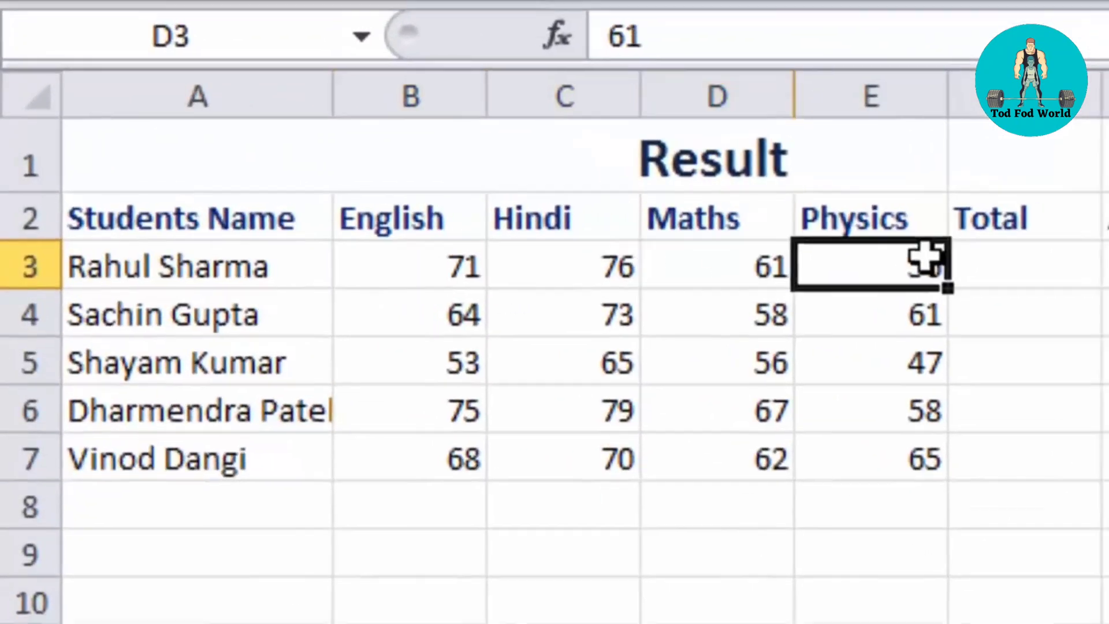
{"action": "left_click", "coordinate": [456, 270]}
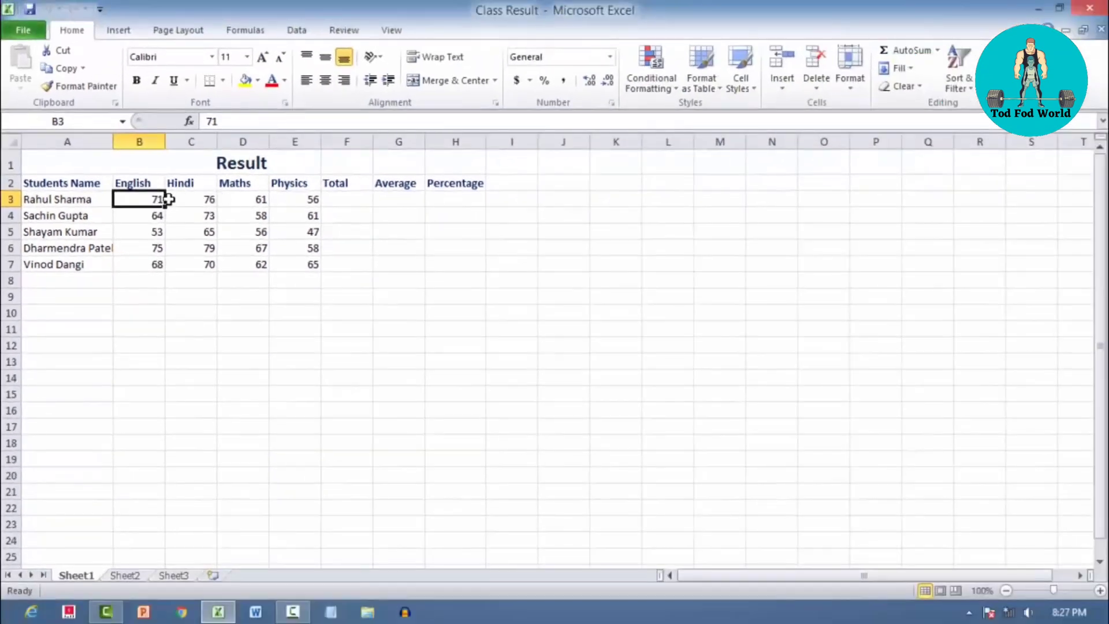
{"action": "left_click_drag", "start_coordinate": [152, 198], "coordinate": [294, 195]}
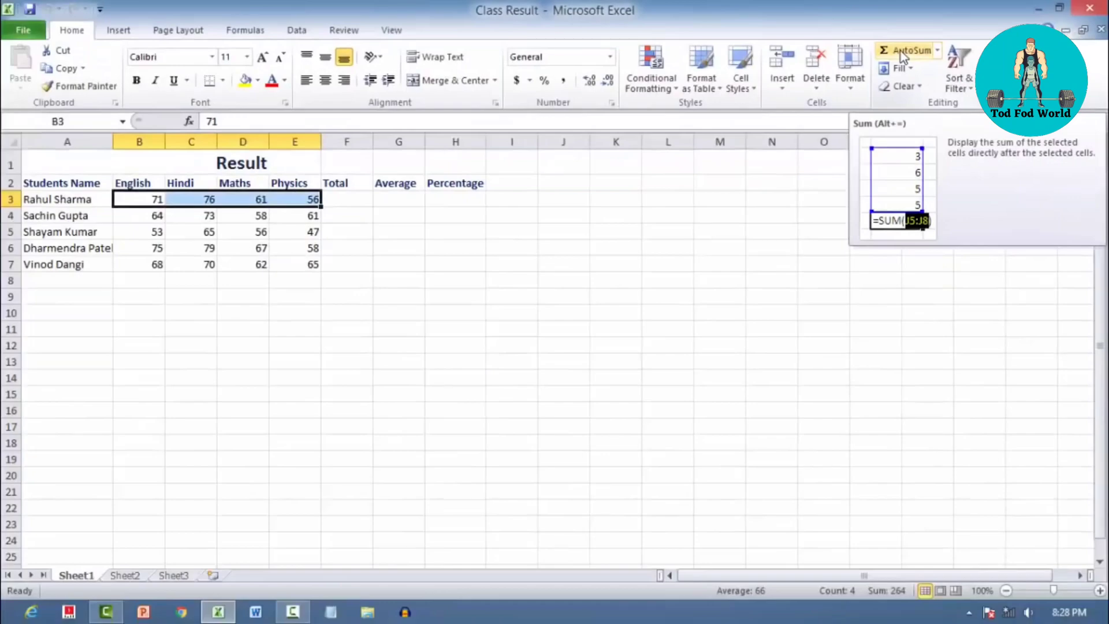
{"action": "left_click", "coordinate": [645, 112]}
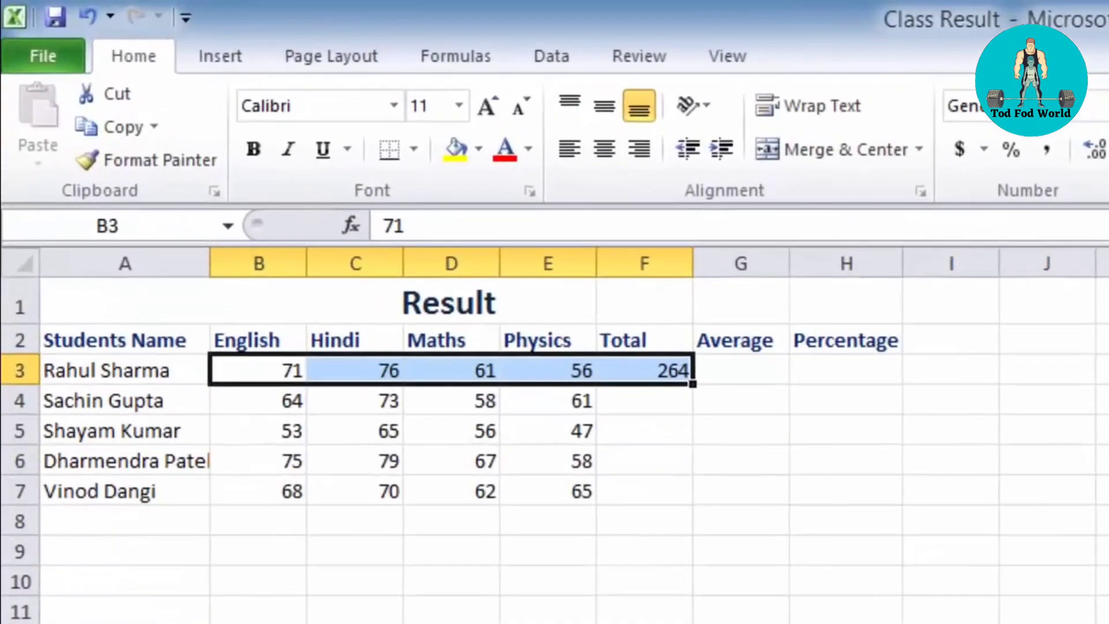
{"action": "left_click", "coordinate": [649, 366]}
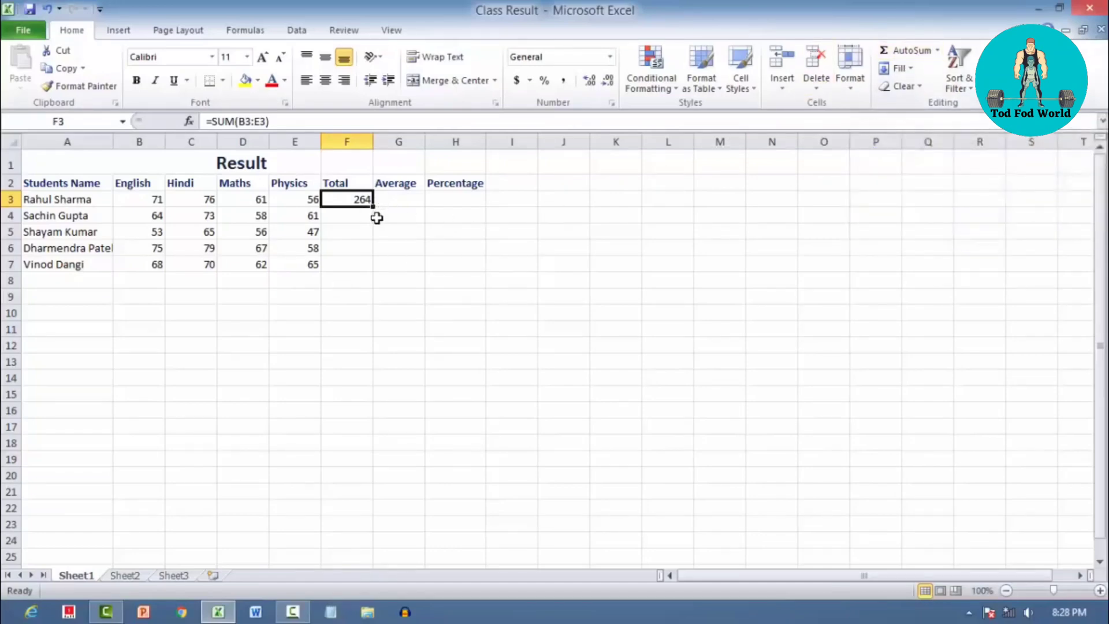
Total the marks of the remaining students in one go by applying AutoSum to F4:F7
{"action": "left_click_drag", "start_coordinate": [363, 219], "coordinate": [351, 250]}
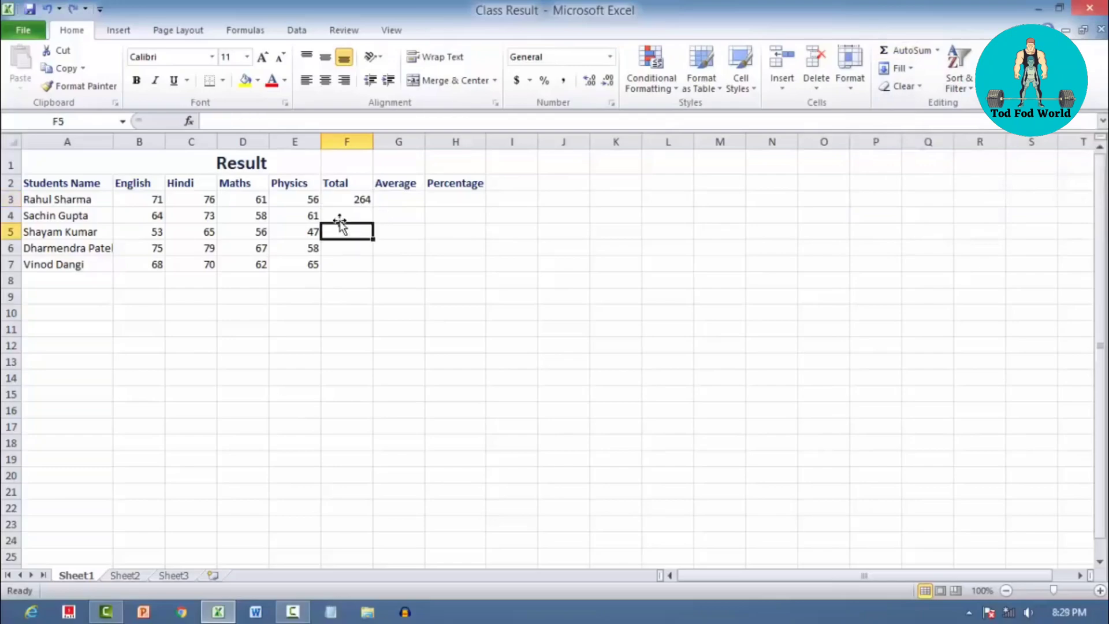
{"action": "left_click_drag", "start_coordinate": [823, 336], "coordinate": [809, 368]}
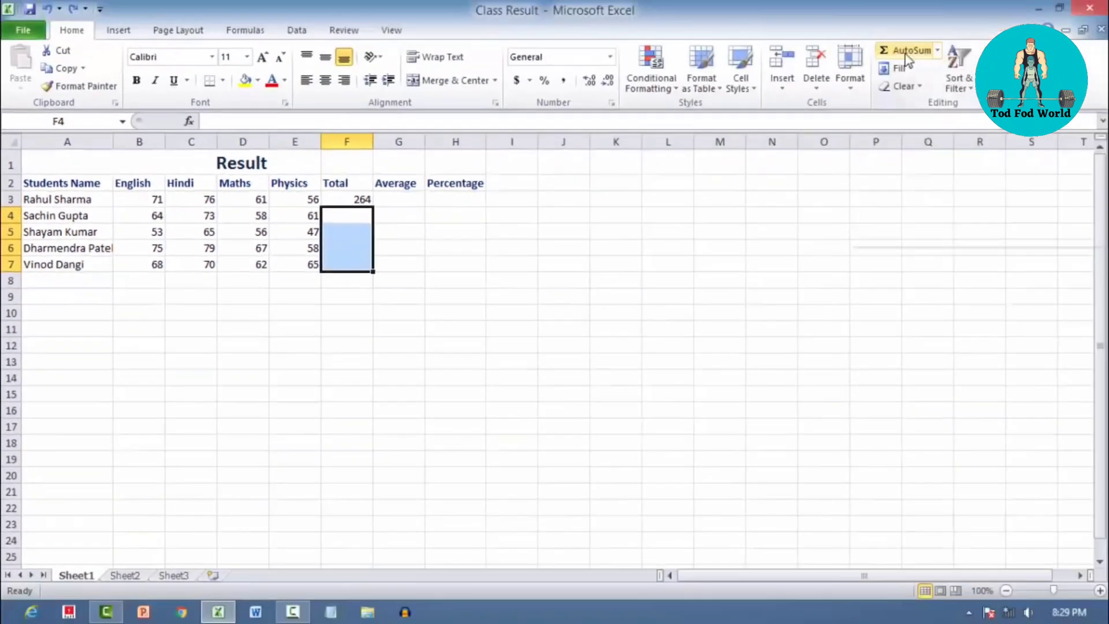
{"action": "left_click", "coordinate": [906, 52]}
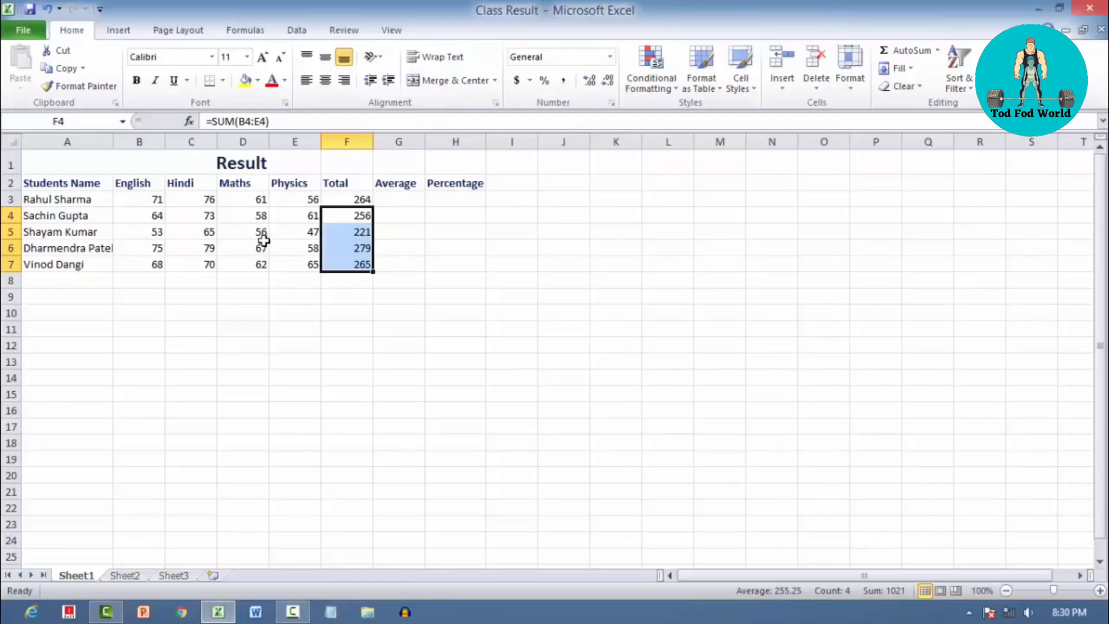
Change the English mark in B7 to 58 and check the total in F7
{"action": "left_click", "coordinate": [231, 230]}
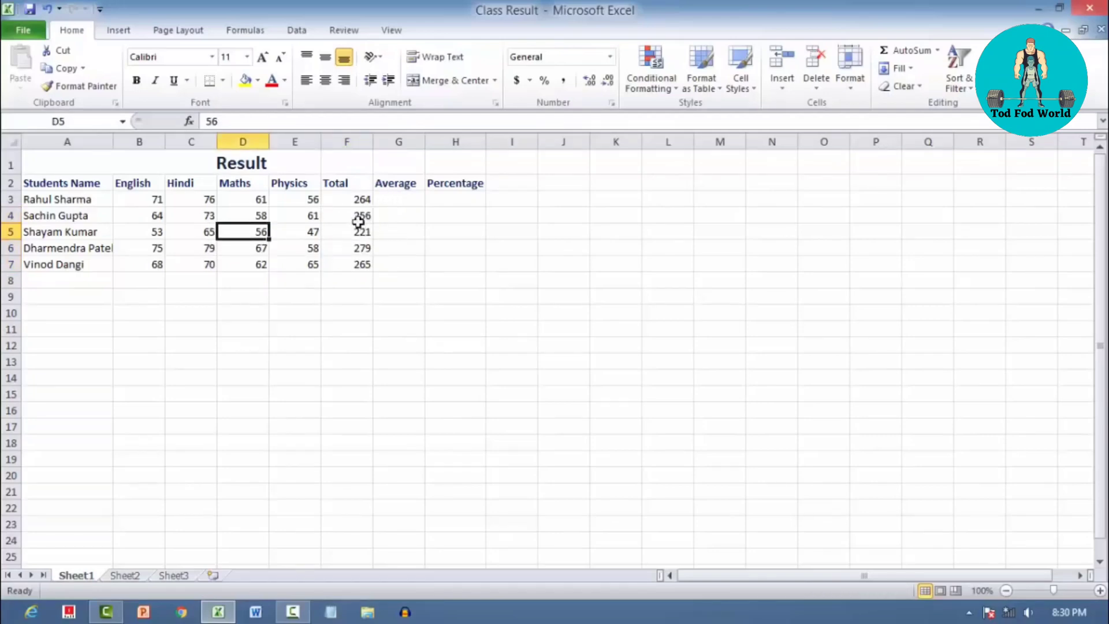
{"action": "left_click", "coordinate": [146, 265]}
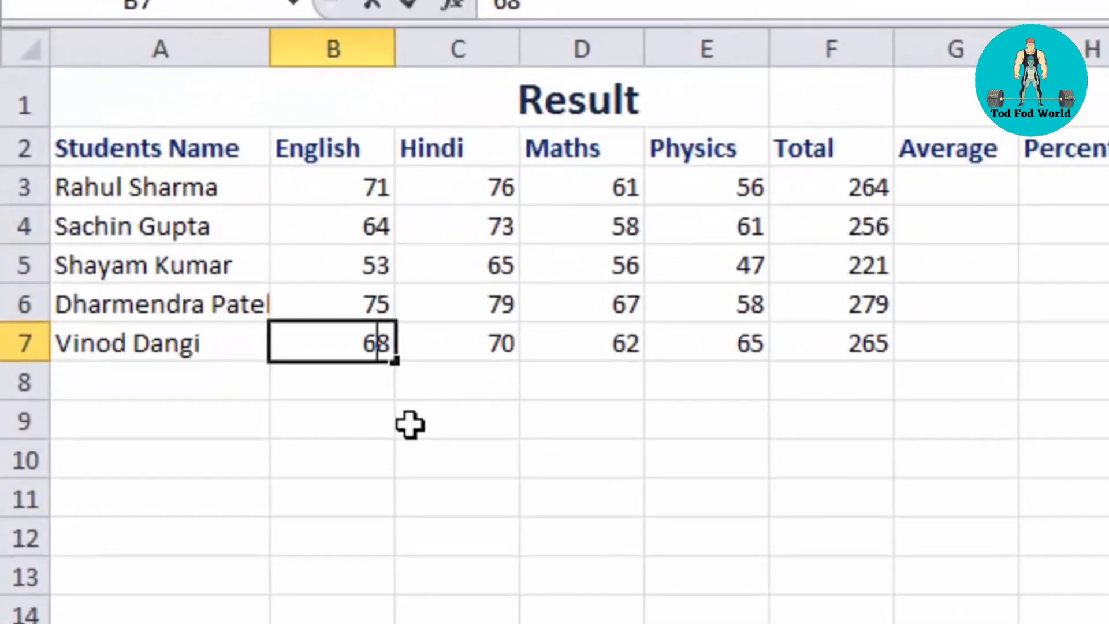
{"action": "key", "text": "BackSpace"}
{"action": "type", "text": "5"}
{"action": "key", "text": "Return"}
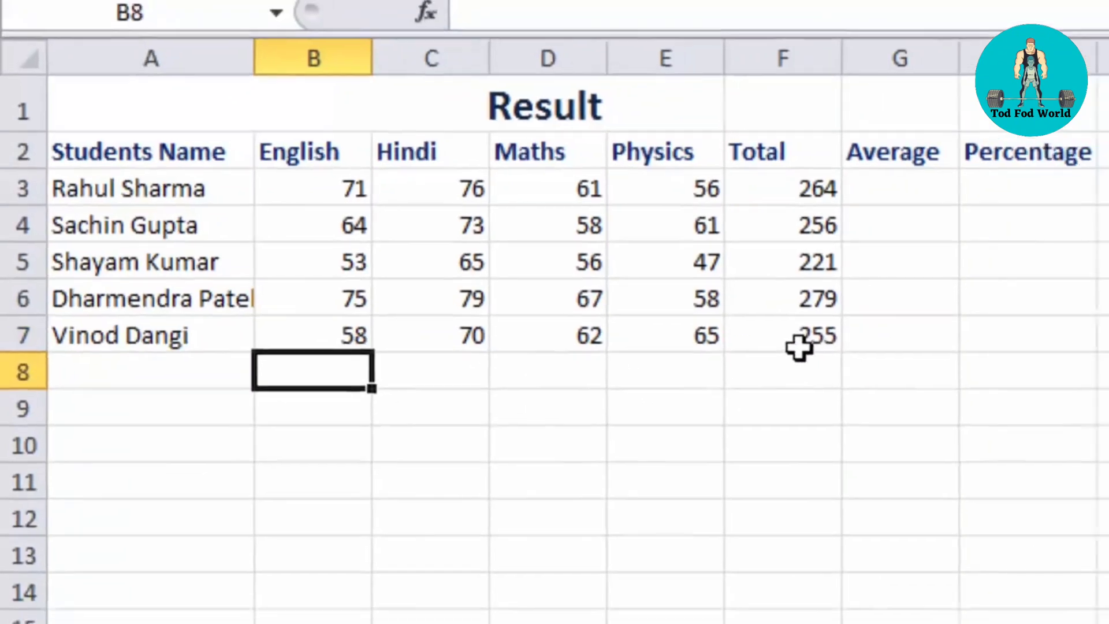
{"action": "left_click", "coordinate": [848, 353]}
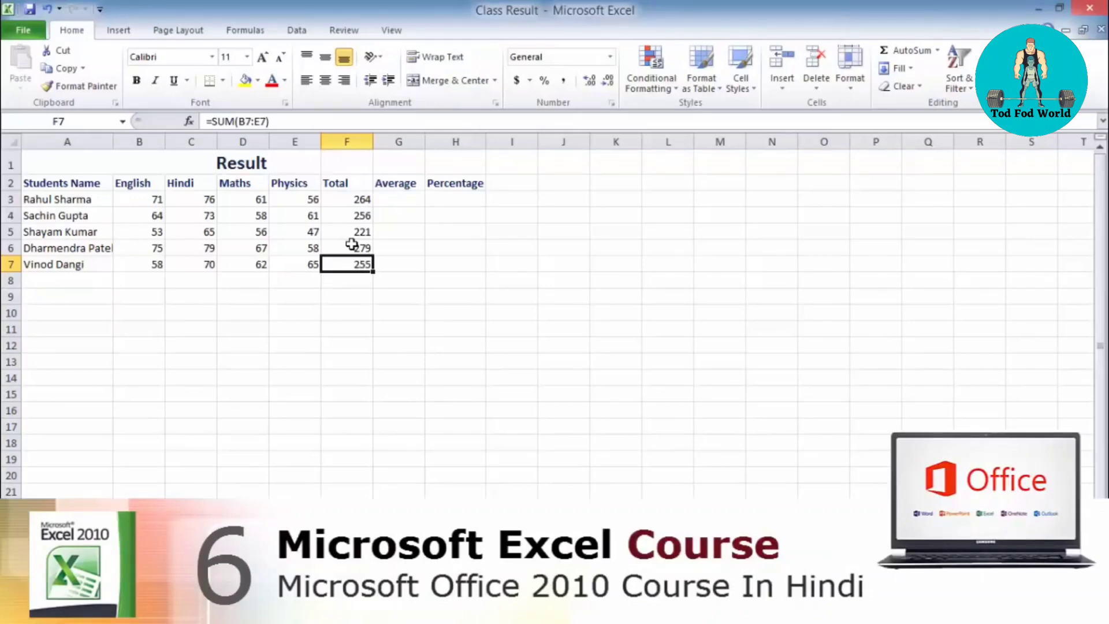
Clear the contents of the Total and Average cells in F3:G7
{"action": "left_click", "coordinate": [375, 290]}
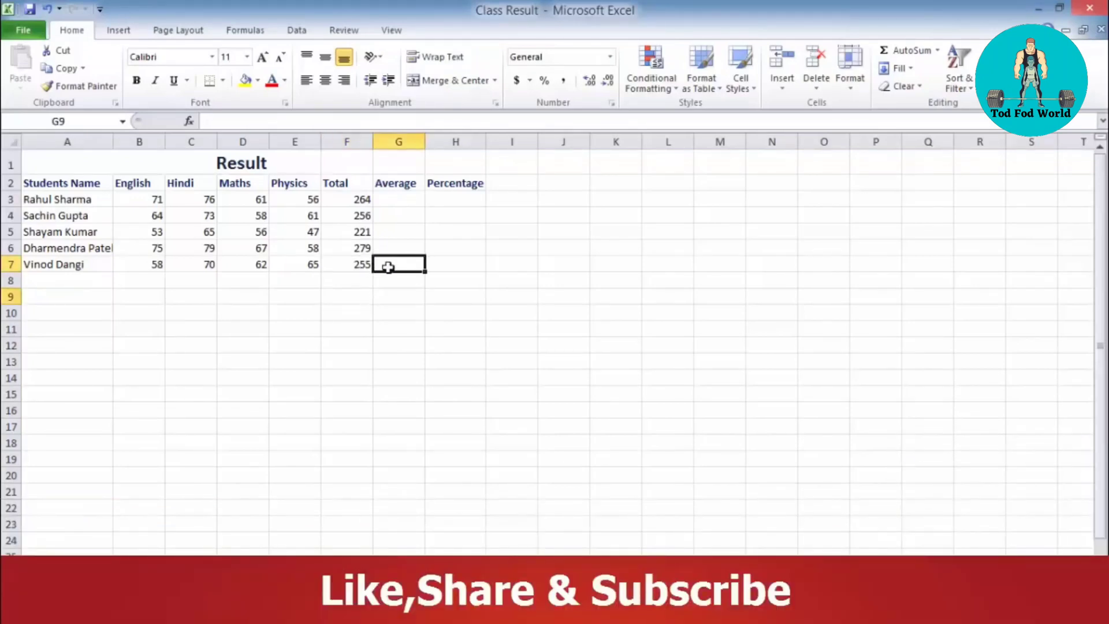
{"action": "left_click_drag", "start_coordinate": [388, 265], "coordinate": [358, 202]}
{"action": "key", "text": "Delete"}
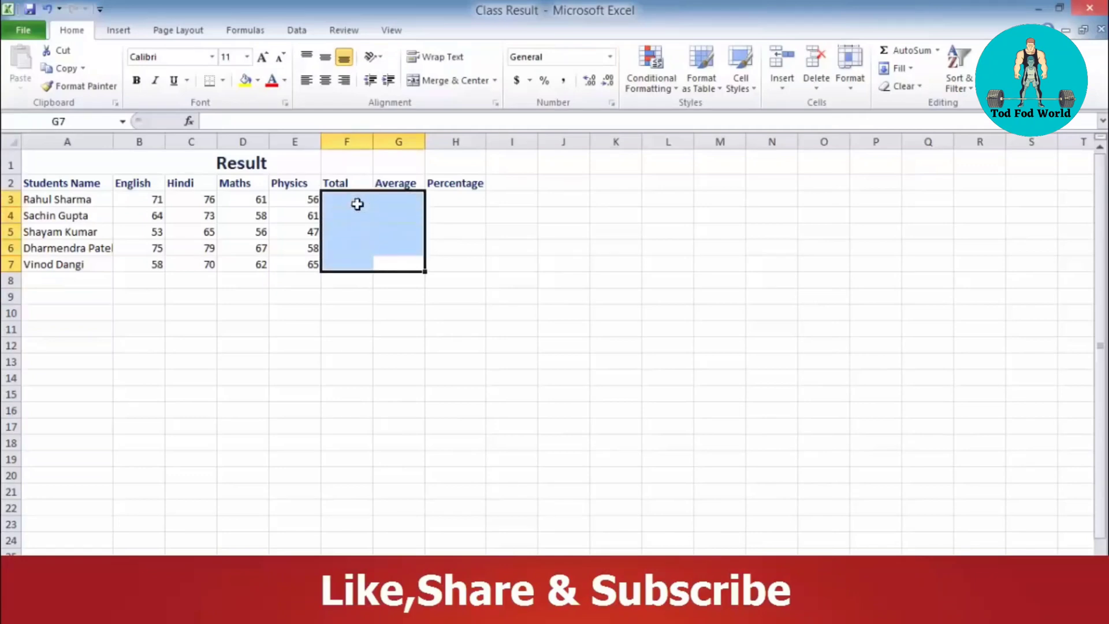
Enter the formula =sum(B3:E3) in F3 to total the first student's marks
{"action": "left_click", "coordinate": [357, 203]}
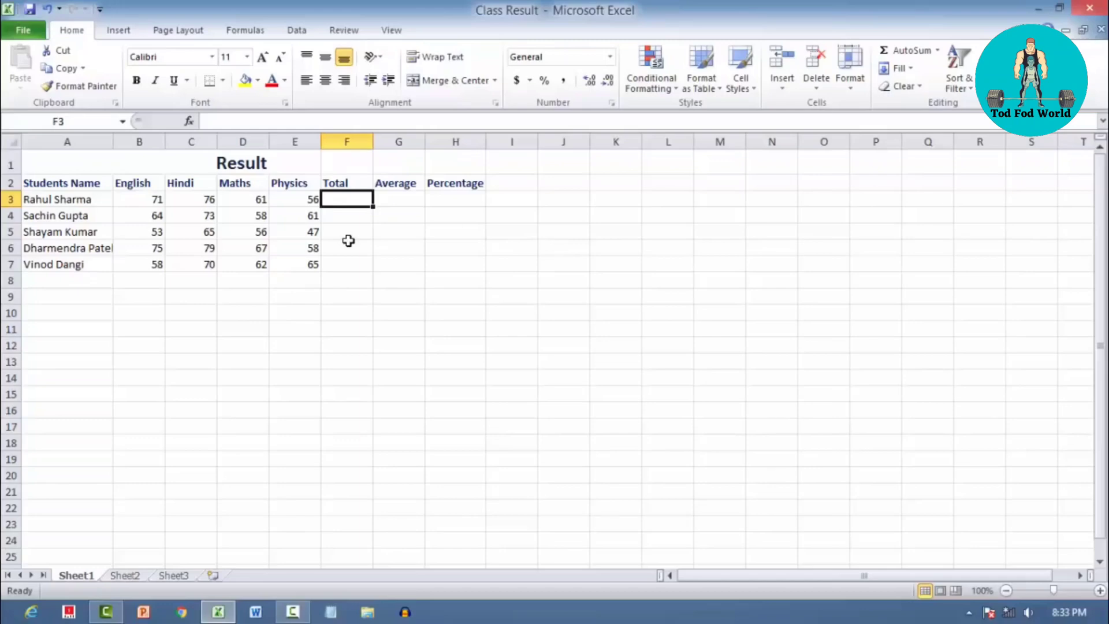
{"action": "double_click", "coordinate": [345, 204]}
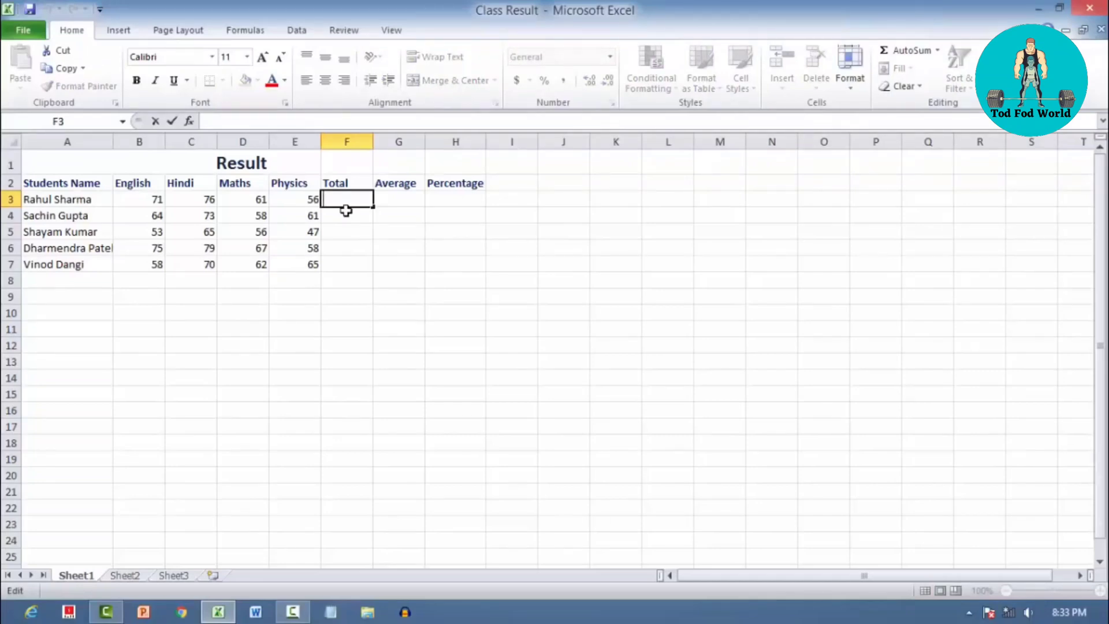
{"action": "type", "text": "="}
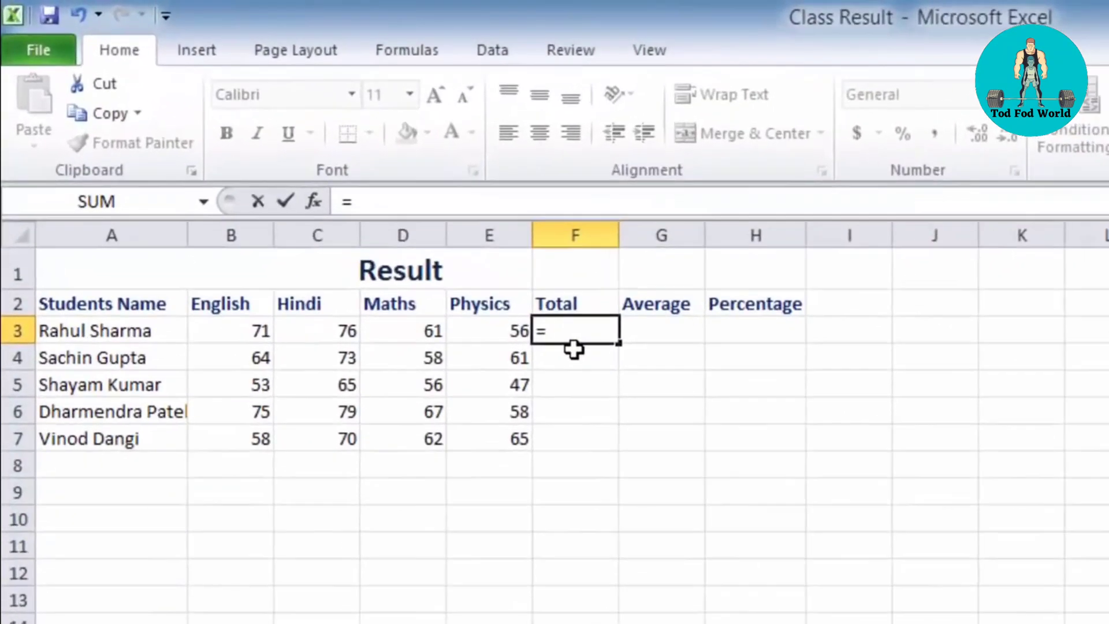
{"action": "type", "text": "sum"}
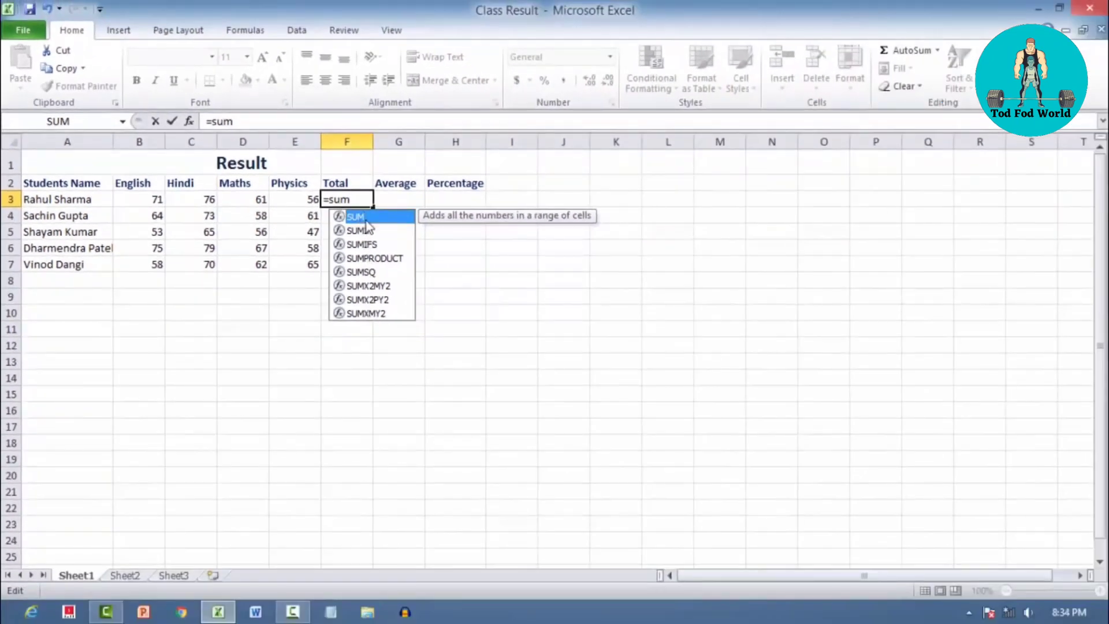
{"action": "left_click", "coordinate": [354, 200]}
{"action": "type", "text": "("}
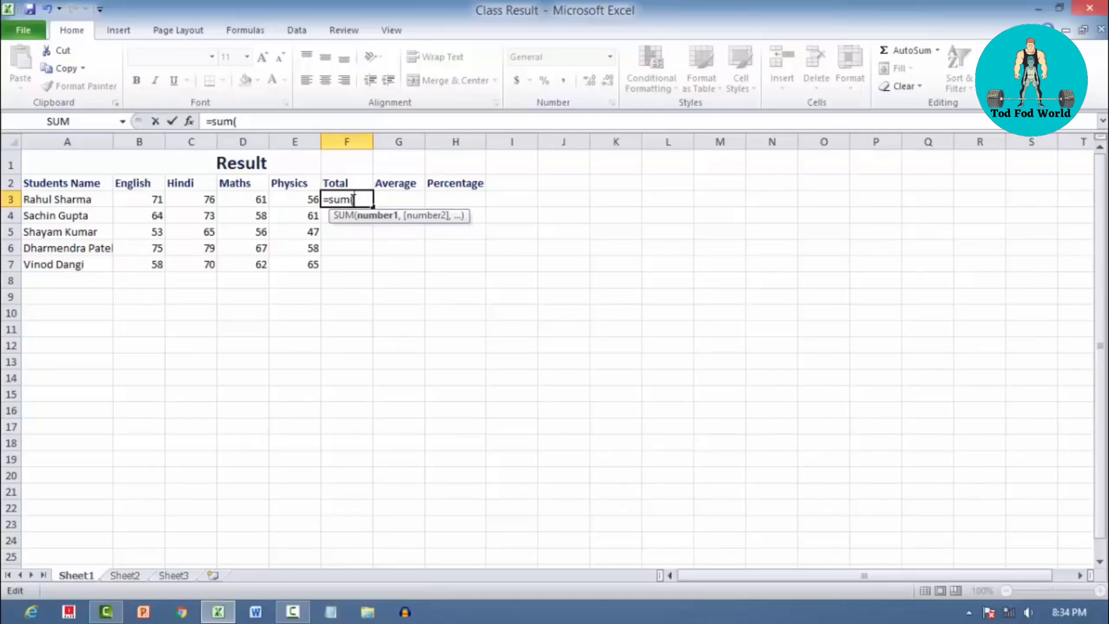
{"action": "left_click", "coordinate": [142, 201]}
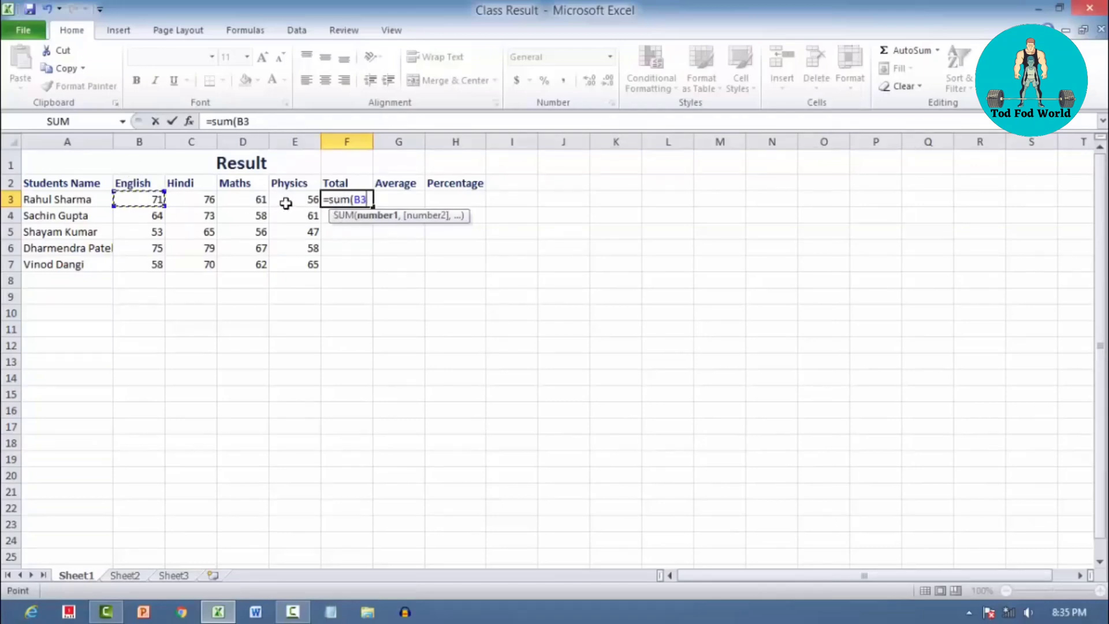
{"action": "type", "text": ":E3)"}
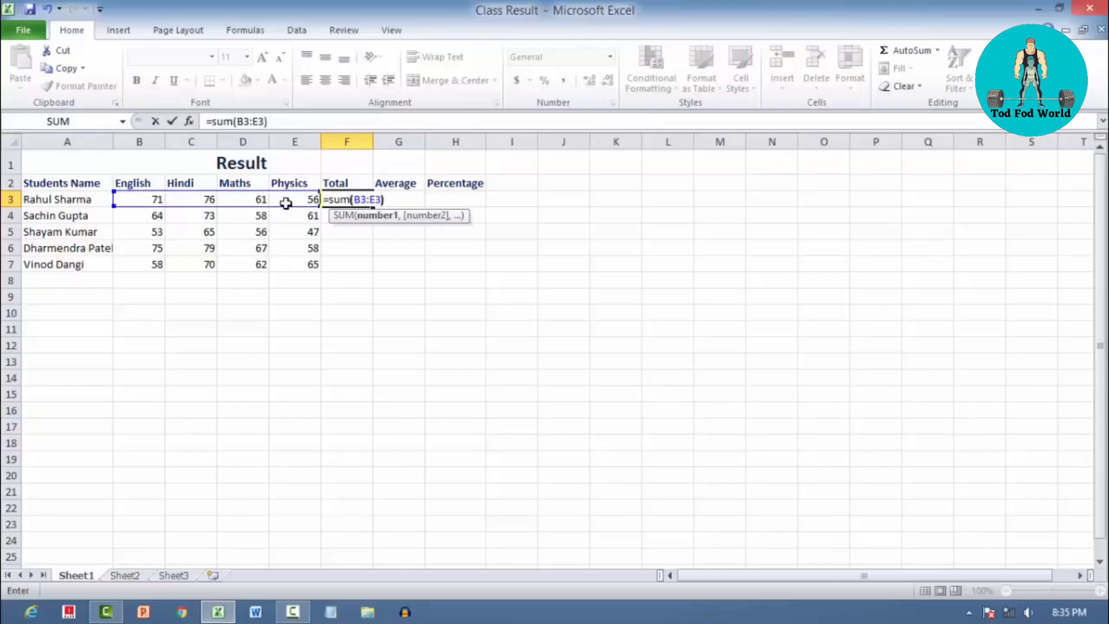
{"action": "key", "text": "Return"}
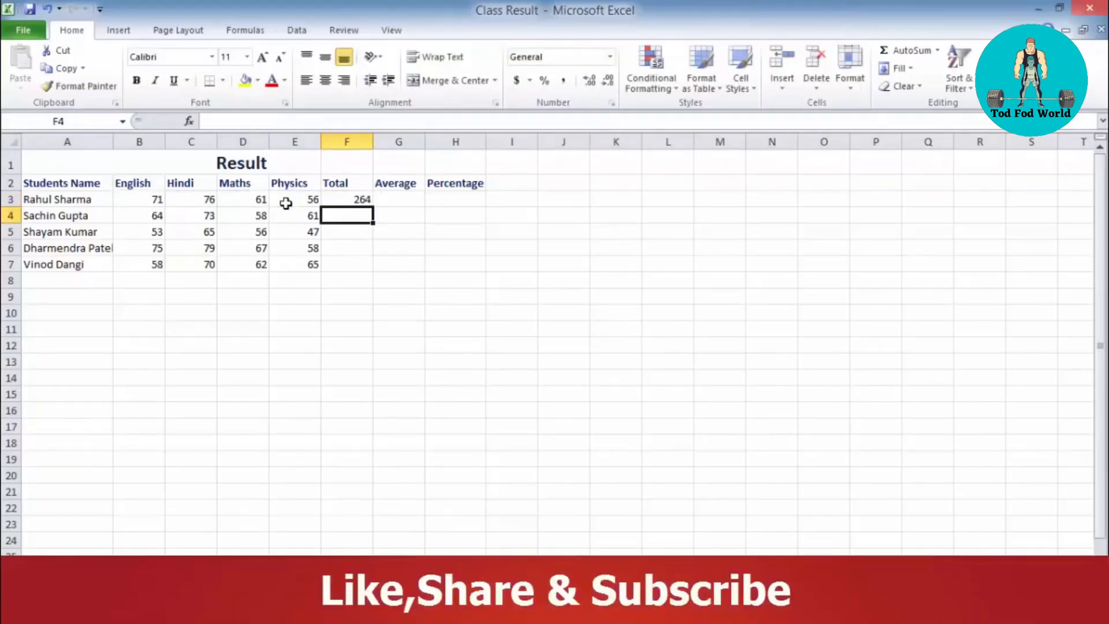
Fill the total formula from F3 down to F7 and check the formulas in F3 and F5
{"action": "left_click", "coordinate": [364, 199]}
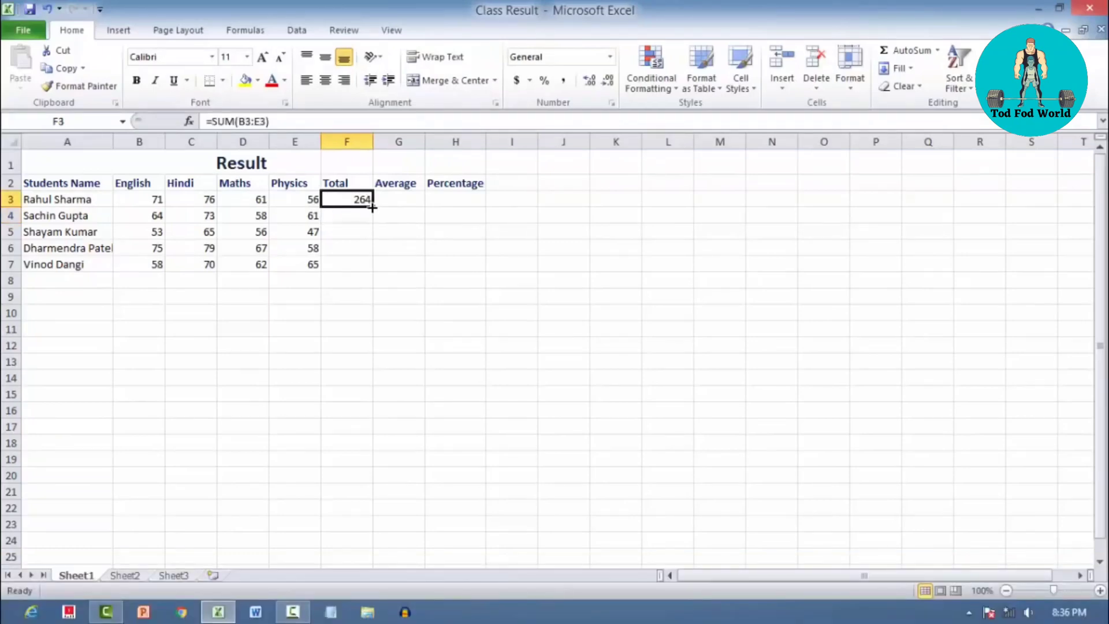
{"action": "left_click_drag", "start_coordinate": [373, 206], "coordinate": [374, 272]}
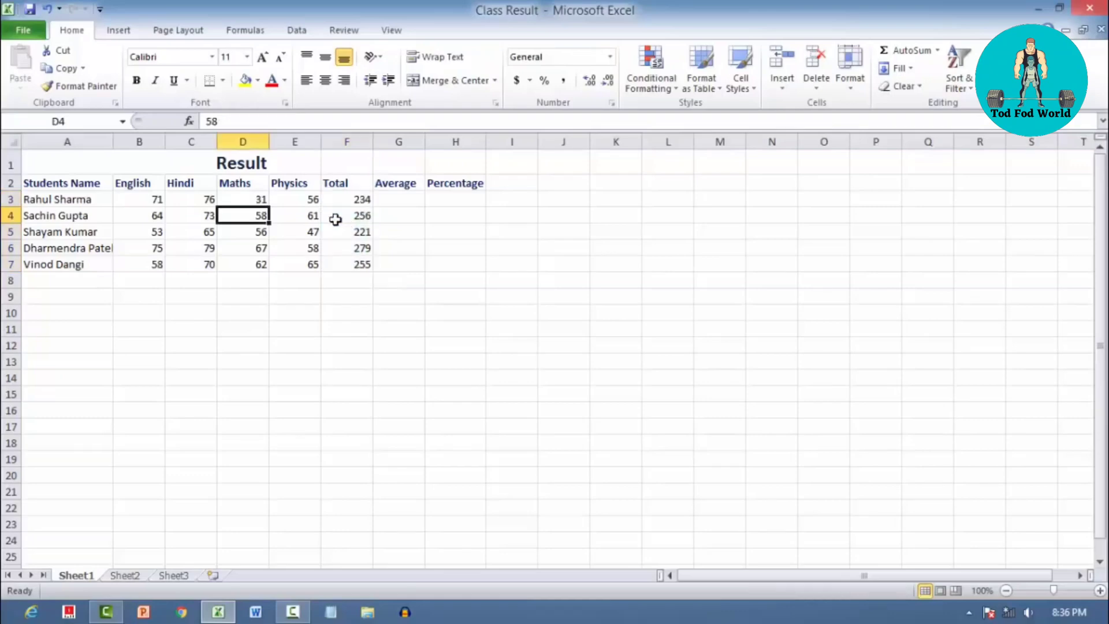
{"action": "left_click", "coordinate": [359, 199]}
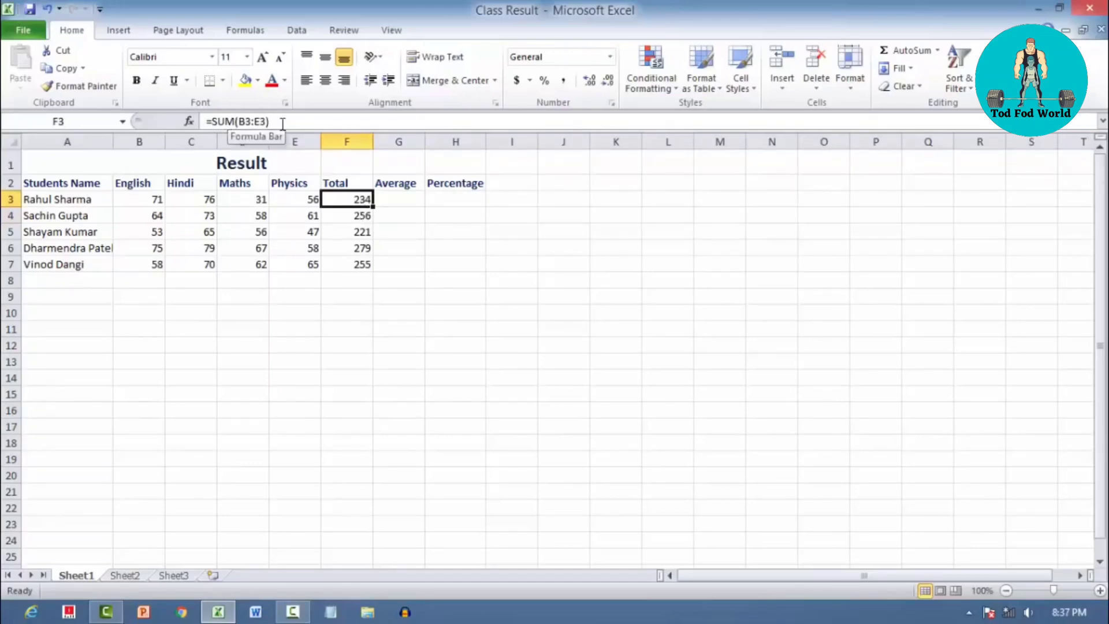
{"action": "left_click", "coordinate": [365, 232]}
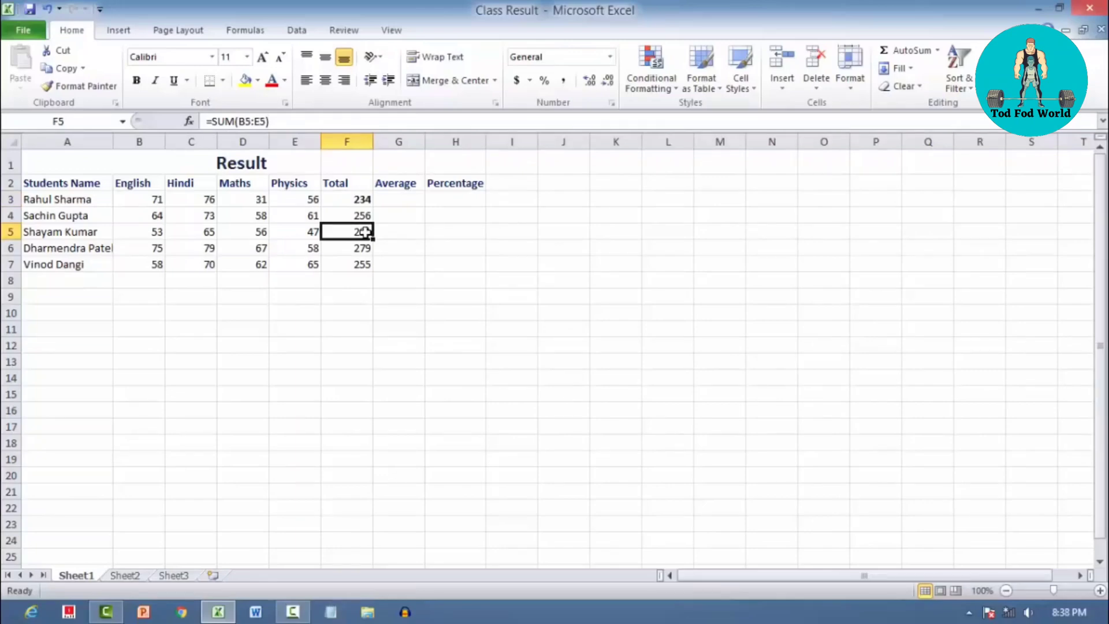
Move from B3 across row 3 to F3, extend the selection down to F7, and deselect it by selecting D9
{"action": "left_click", "coordinate": [120, 200]}
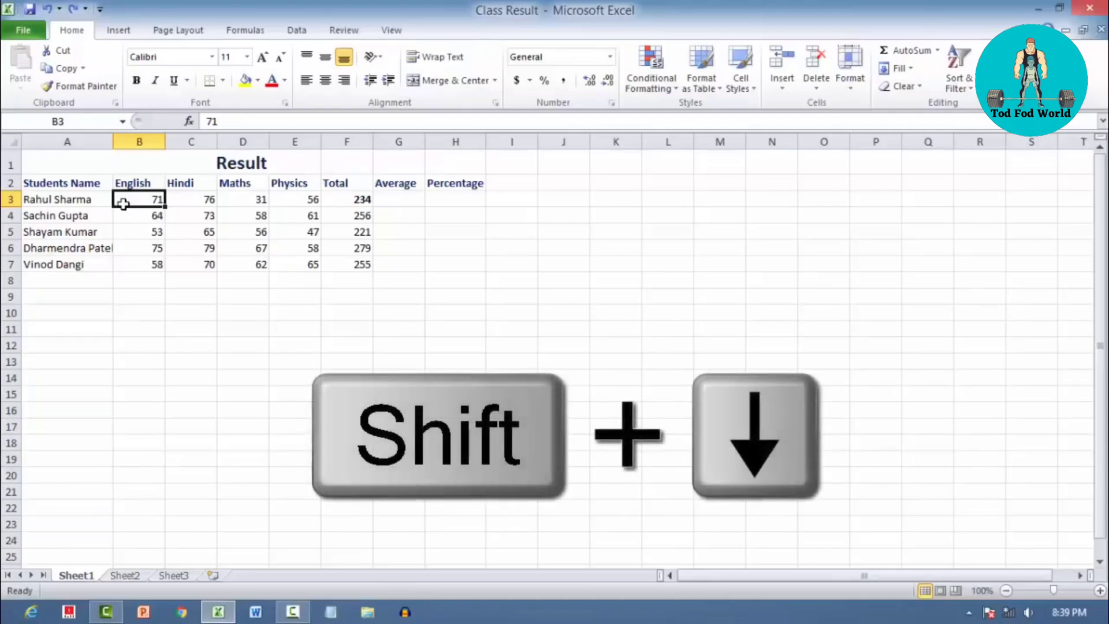
{"action": "key", "text": "Right"}
{"action": "key", "text": "Right"}
{"action": "key", "text": "Right"}
{"action": "key", "text": "Right"}
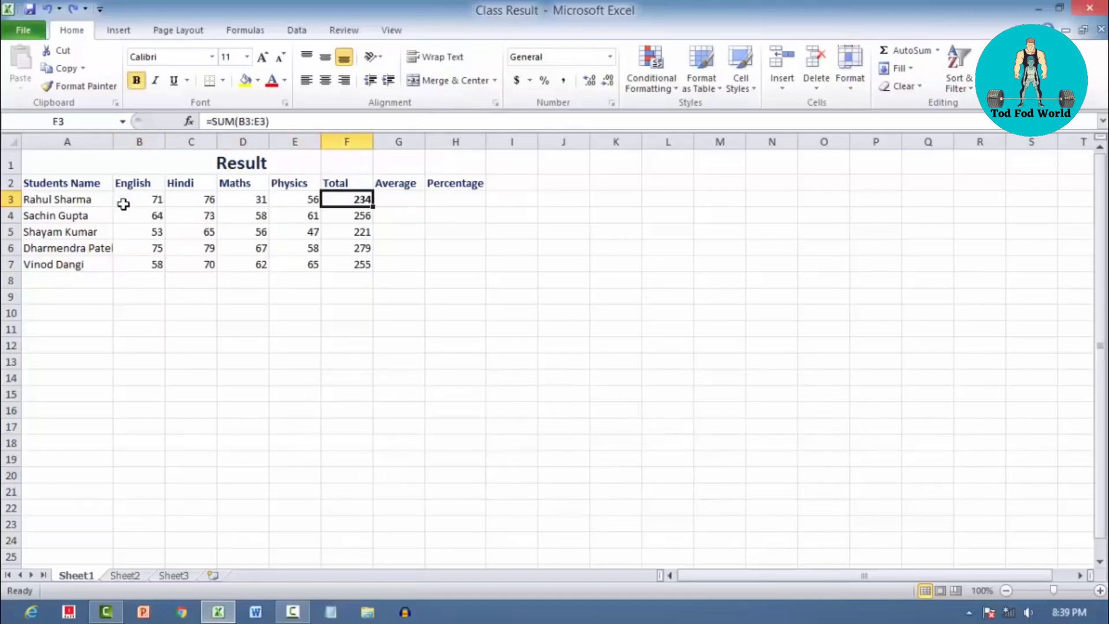
{"action": "key", "text": "shift+Down"}
{"action": "key", "text": "shift+Down"}
{"action": "key", "text": "shift+Down"}
{"action": "key", "text": "shift+Down"}
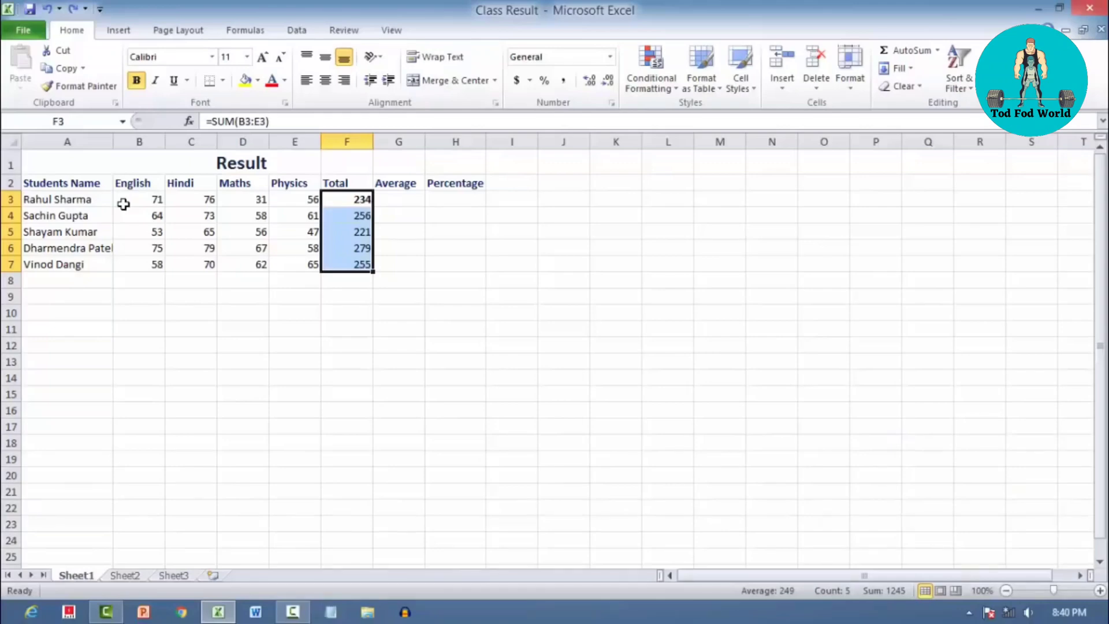
{"action": "left_click", "coordinate": [243, 297]}
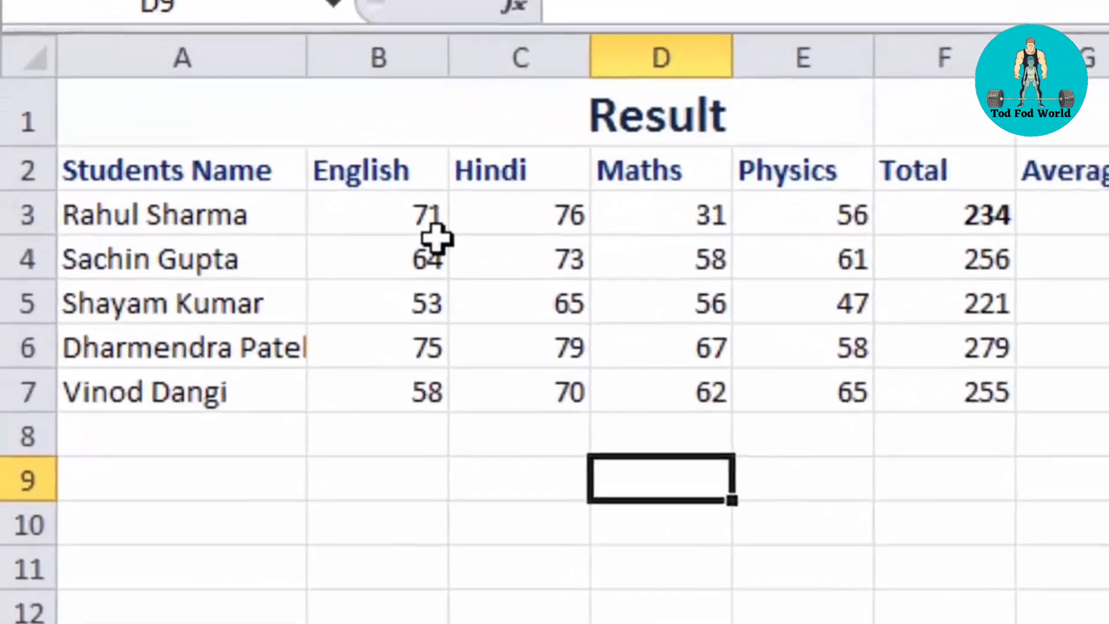
Go to the first student's Average and Percentage cells, return to G3, and view the functions offered by AutoSum
{"action": "left_click", "coordinate": [1086, 215]}
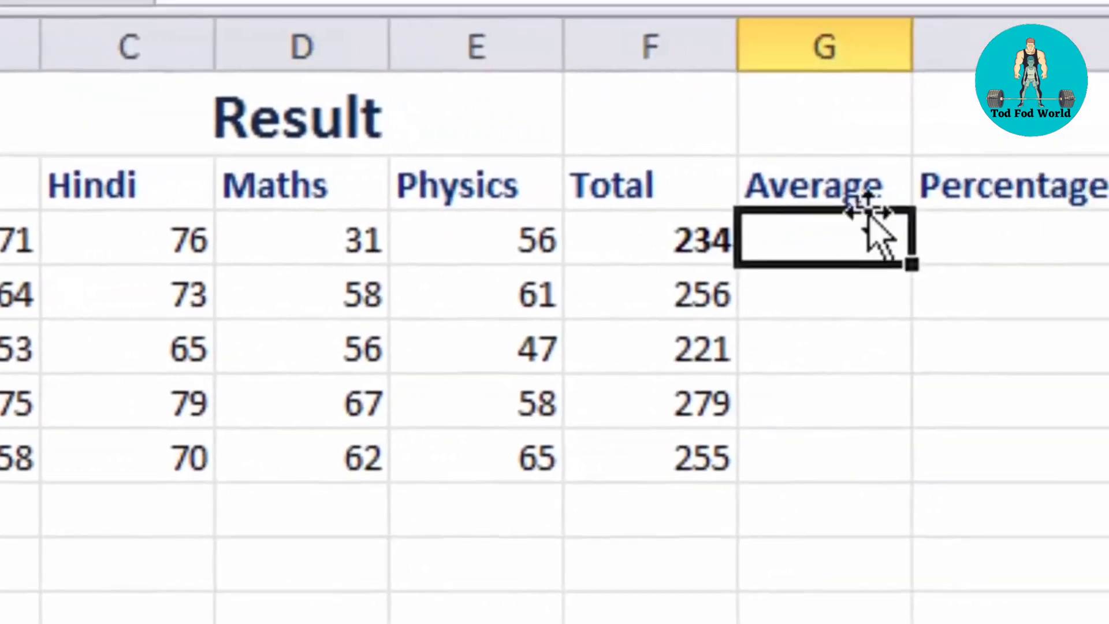
{"action": "left_click", "coordinate": [953, 235]}
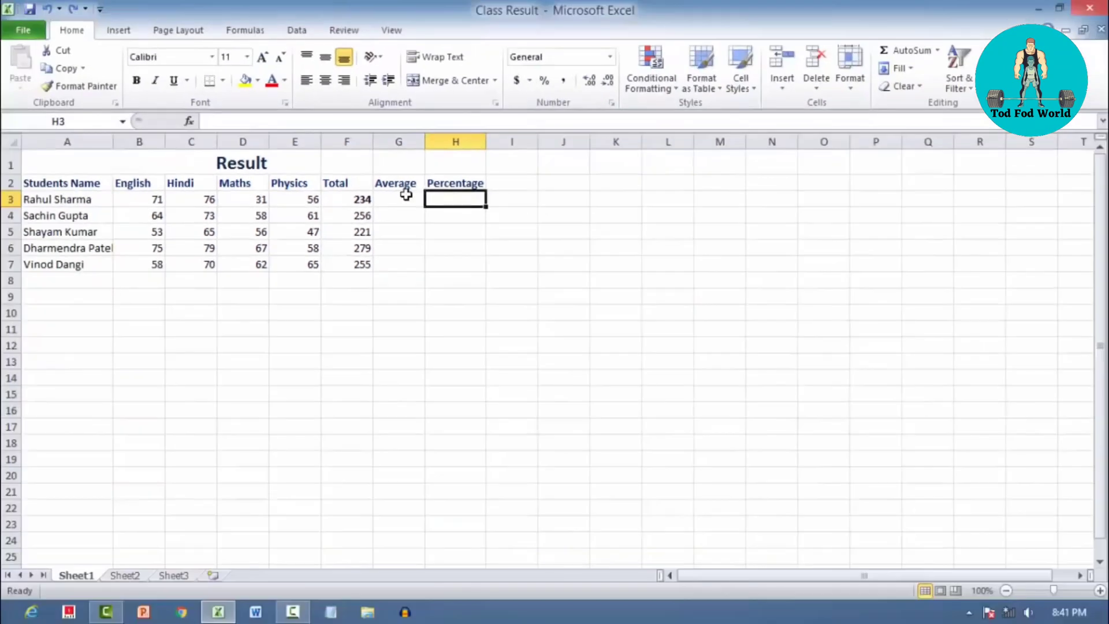
{"action": "left_click", "coordinate": [681, 228]}
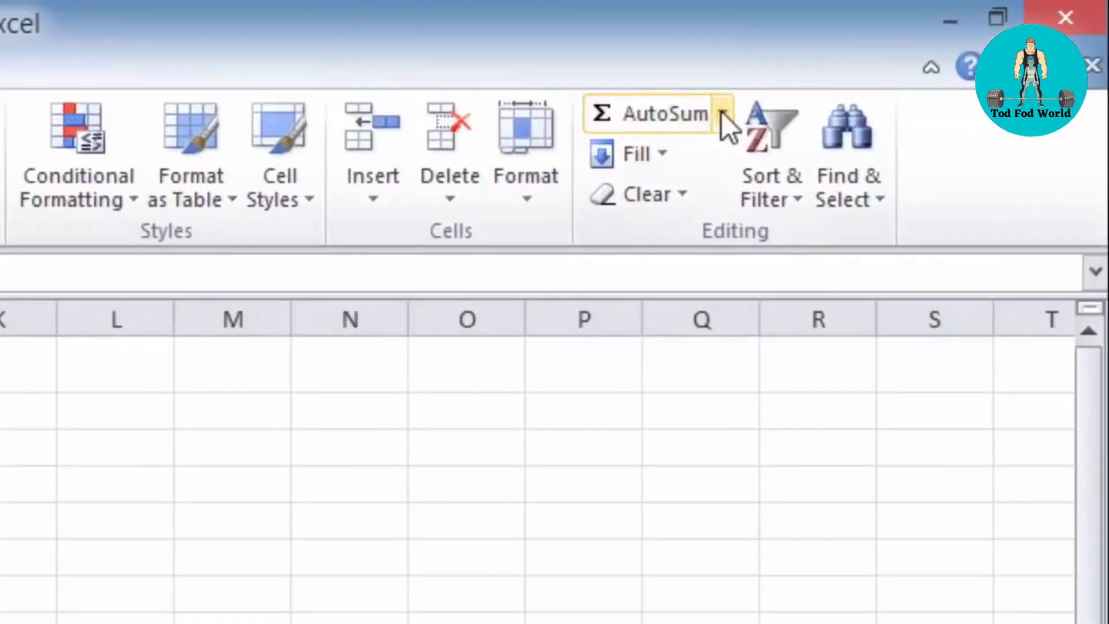
{"action": "left_click", "coordinate": [780, 95]}
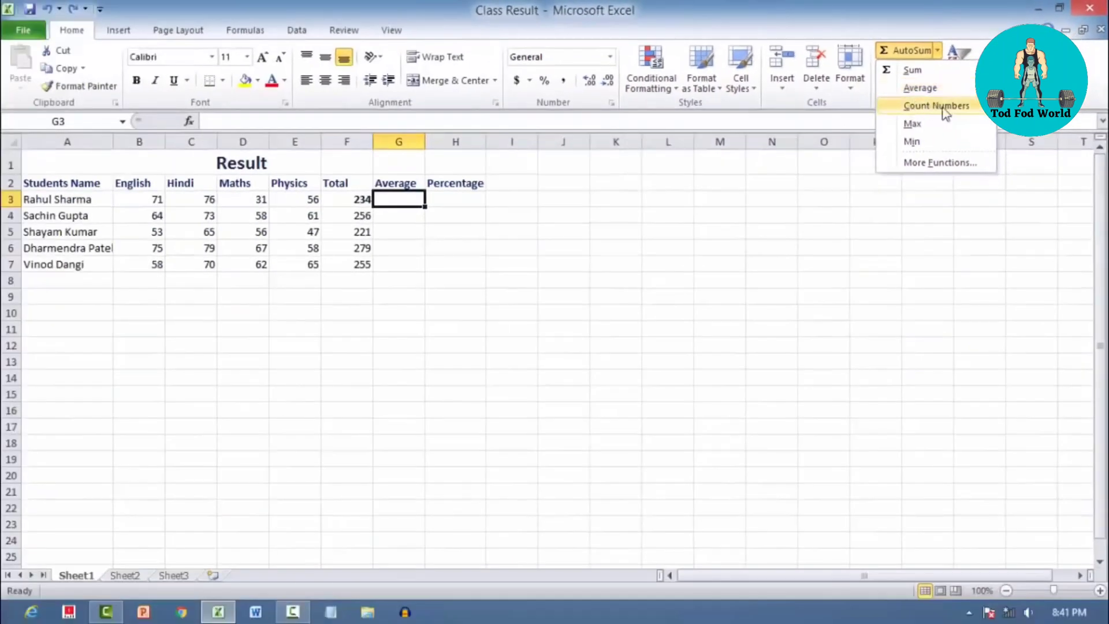
{"action": "left_click", "coordinate": [937, 55]}
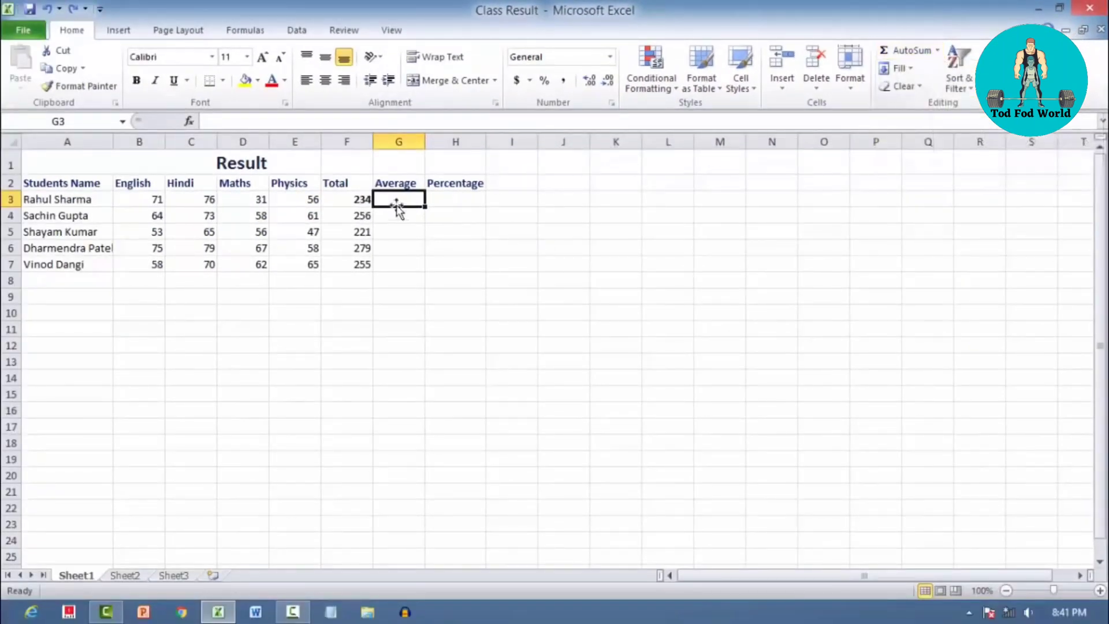
Open the first student's Average cell G3 for editing
{"action": "double_click", "coordinate": [387, 202]}
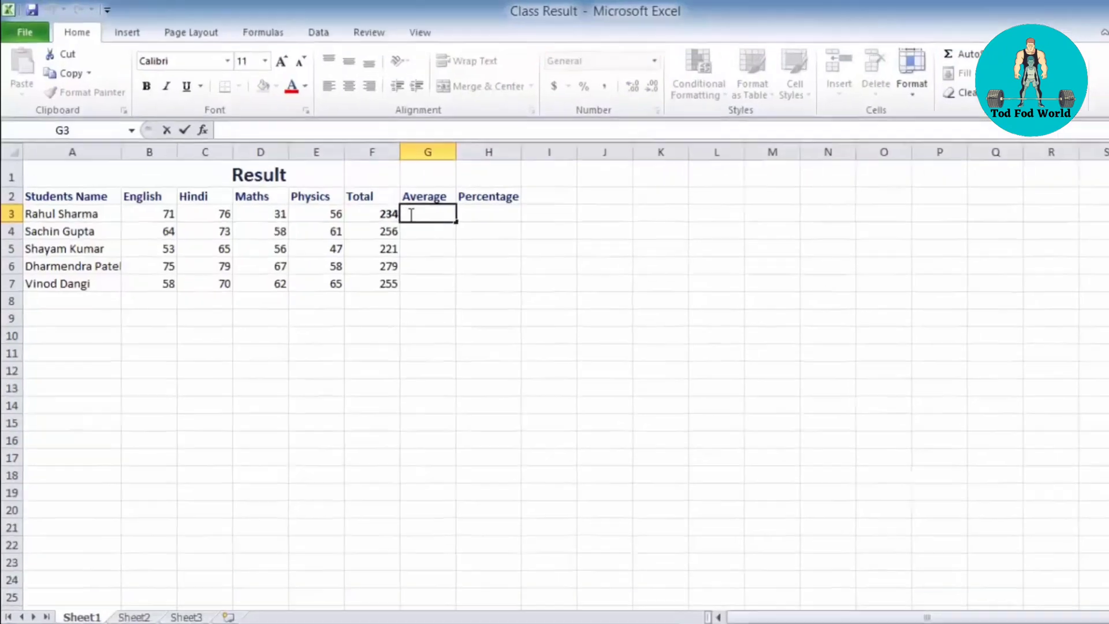